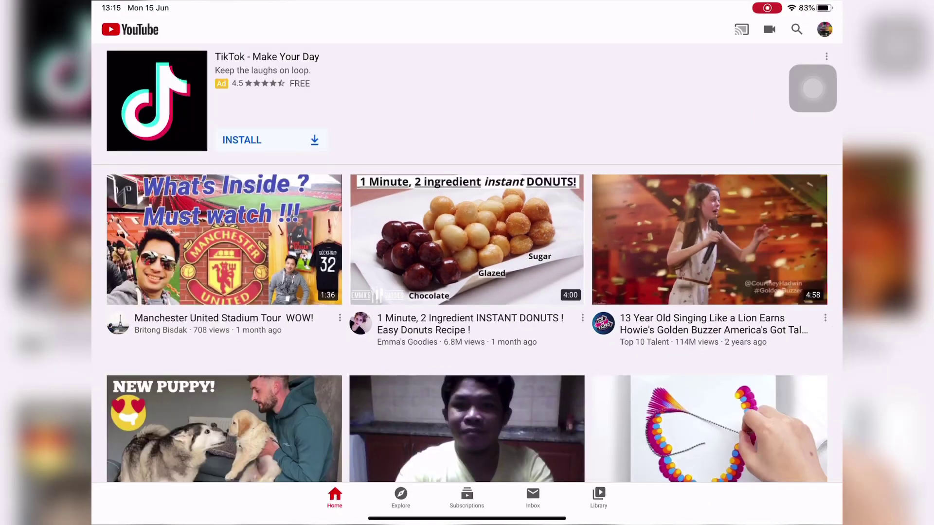
# Step: Search YouTube for the channel, play Funny Sound Effects For YouTube Videos, and expand its description
pyautogui.click(796, 30)
pyautogui.click(79, 14)
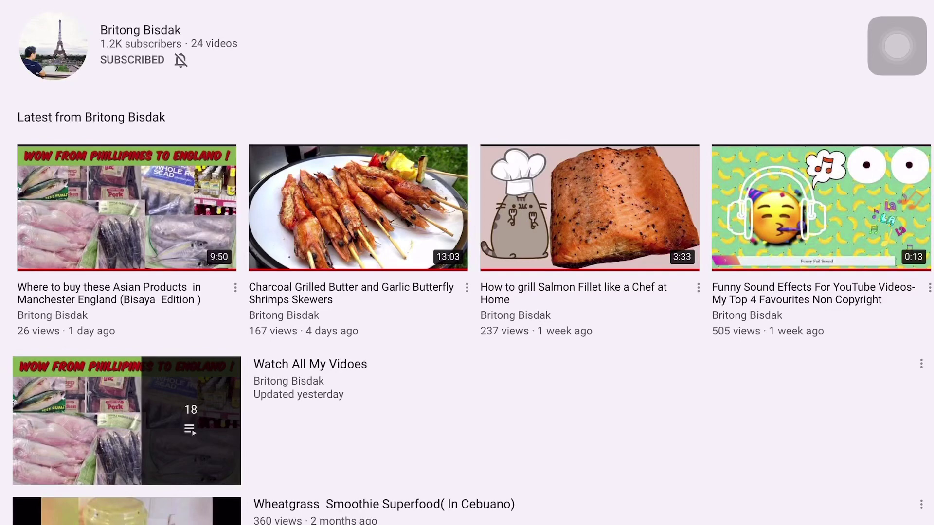
pyautogui.click(821, 208)
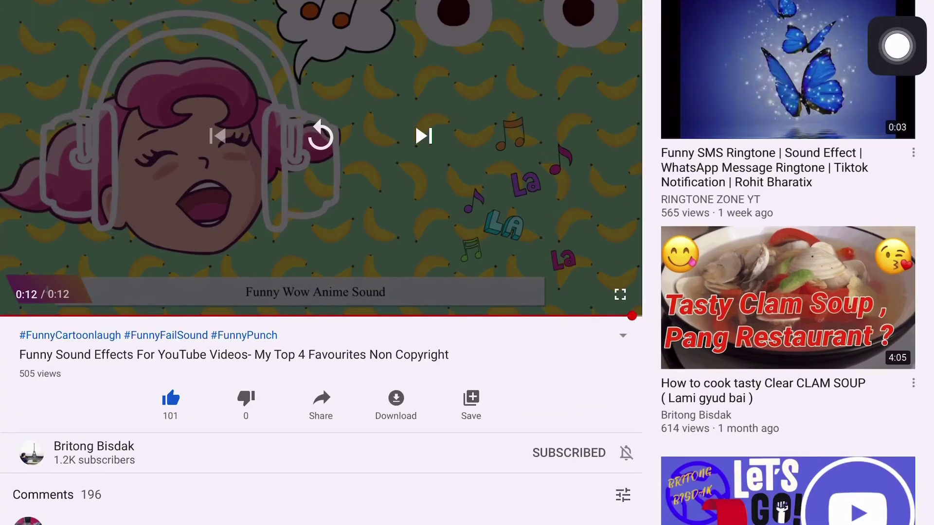
pyautogui.click(622, 335)
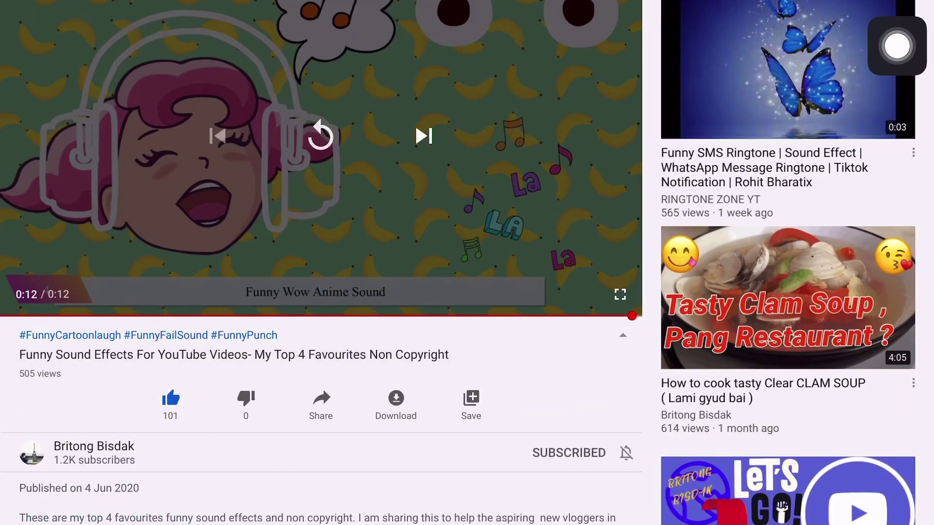
pyautogui.scroll(-3, 321, 421)
pyautogui.scroll(-2, 322, 421)
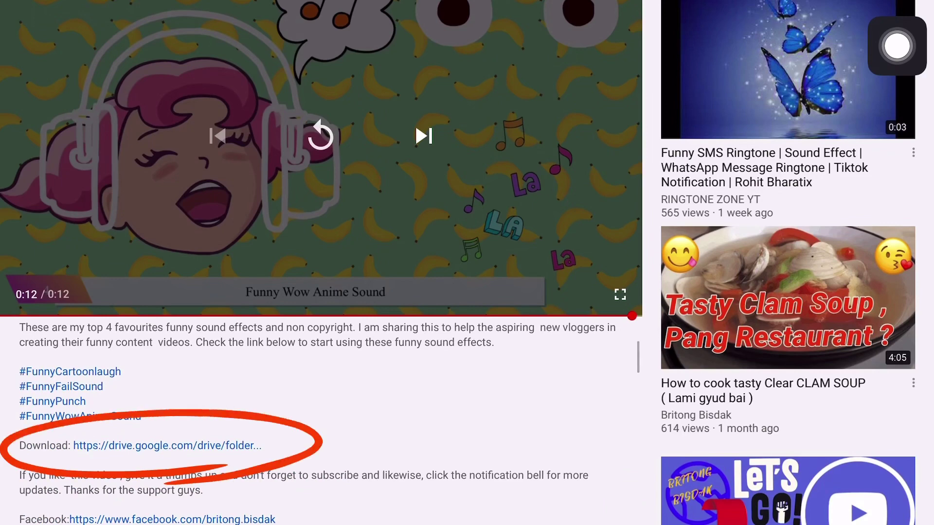
# Step: Open the Google Drive sound effects folder and download Funny Cartoon Laugh.mp3
pyautogui.click(486, 228)
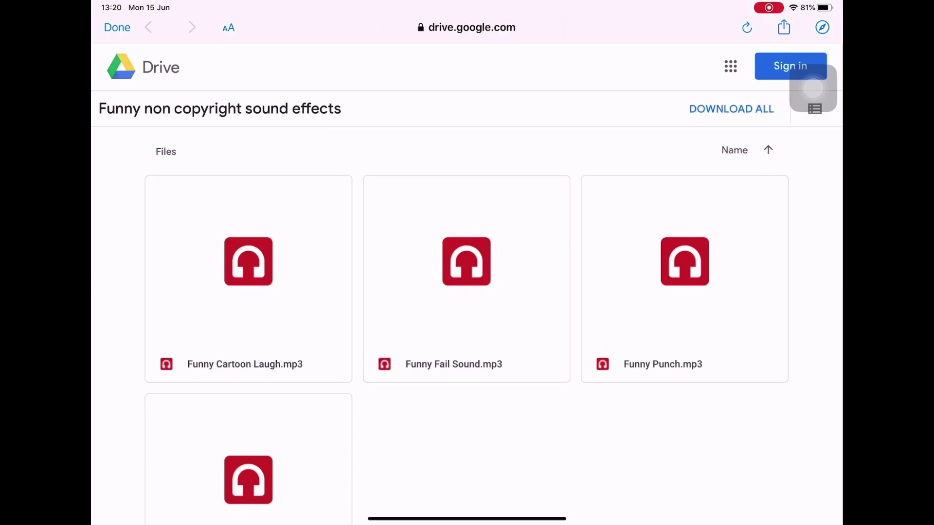
pyautogui.click(248, 260)
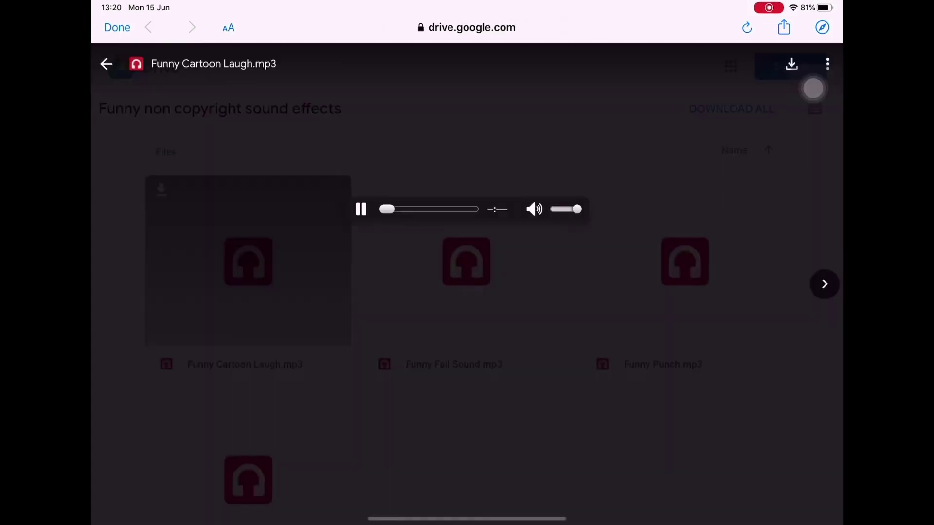
pyautogui.click(791, 63)
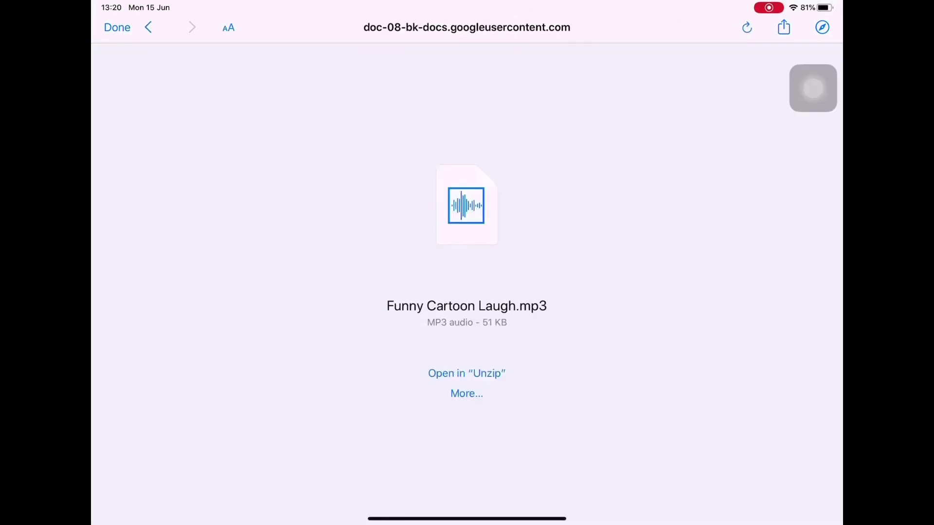
# Step: Save Funny Cartoon Laugh.mp3 to the iCloud Drive Downloads folder with Save to Files
pyautogui.click(466, 393)
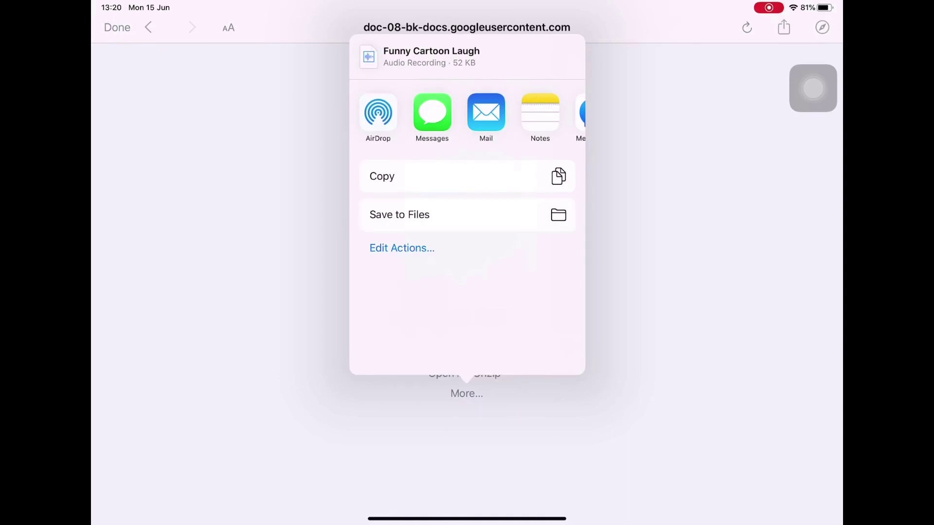
pyautogui.click(398, 214)
pyautogui.click(367, 180)
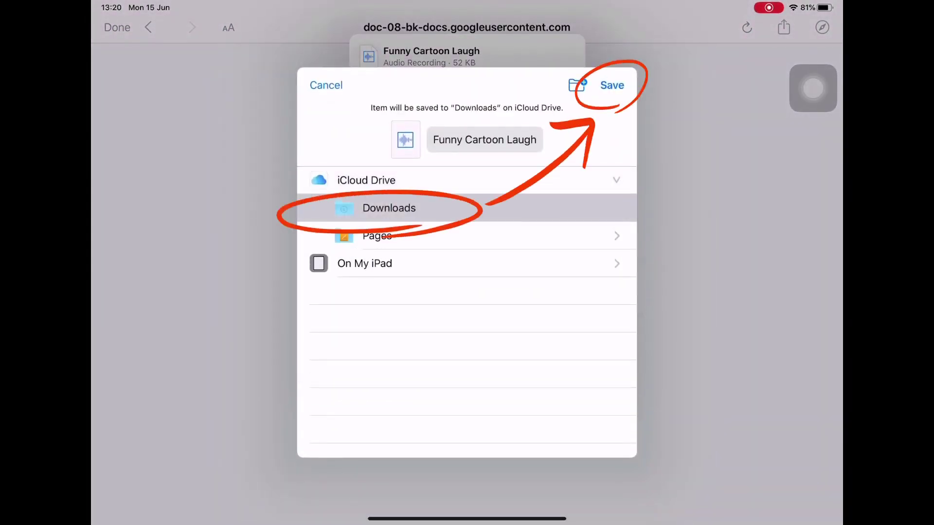
pyautogui.click(611, 84)
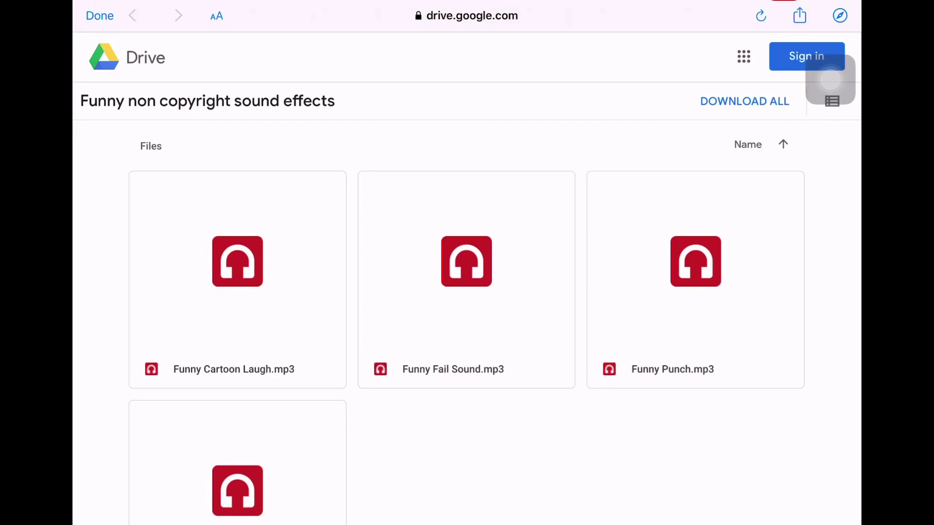
# Step: Download Funny Punch.mp3 into Downloads with Save to Files, then close the Drive browser view
pyautogui.click(695, 262)
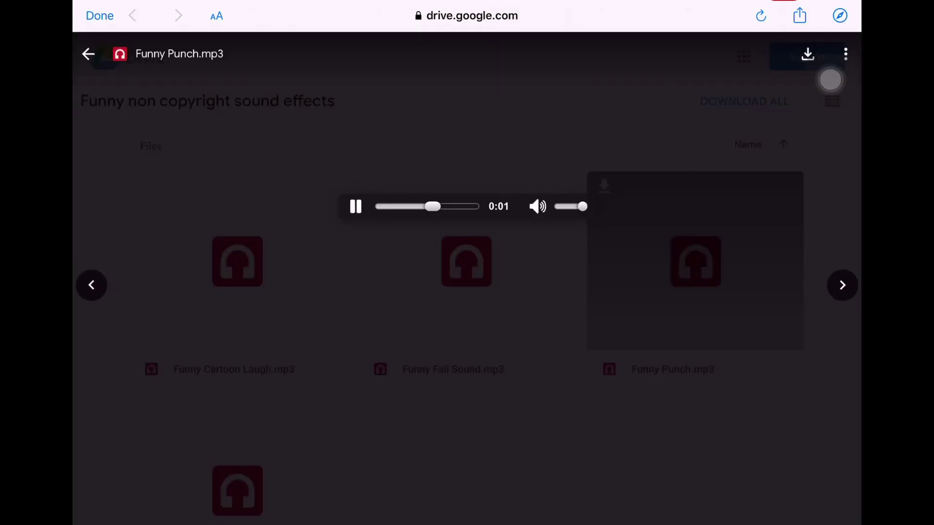
pyautogui.click(807, 53)
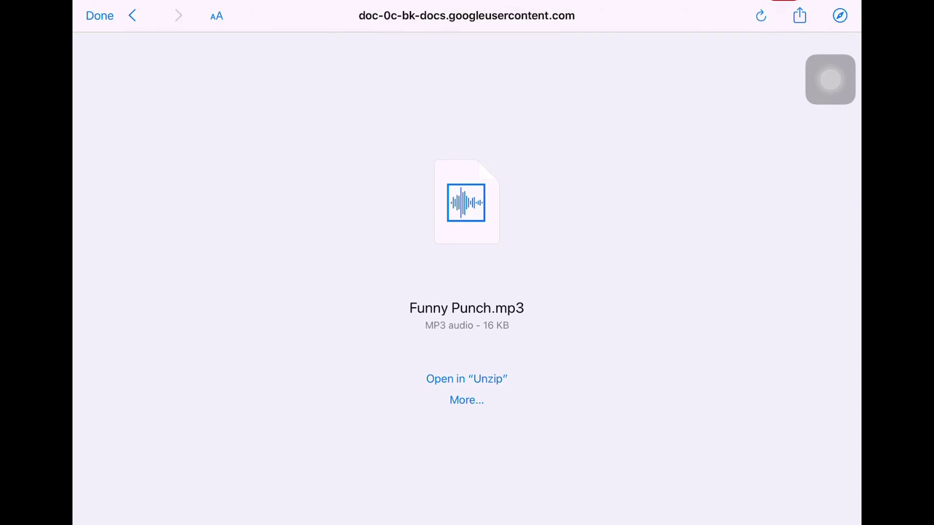
pyautogui.click(799, 15)
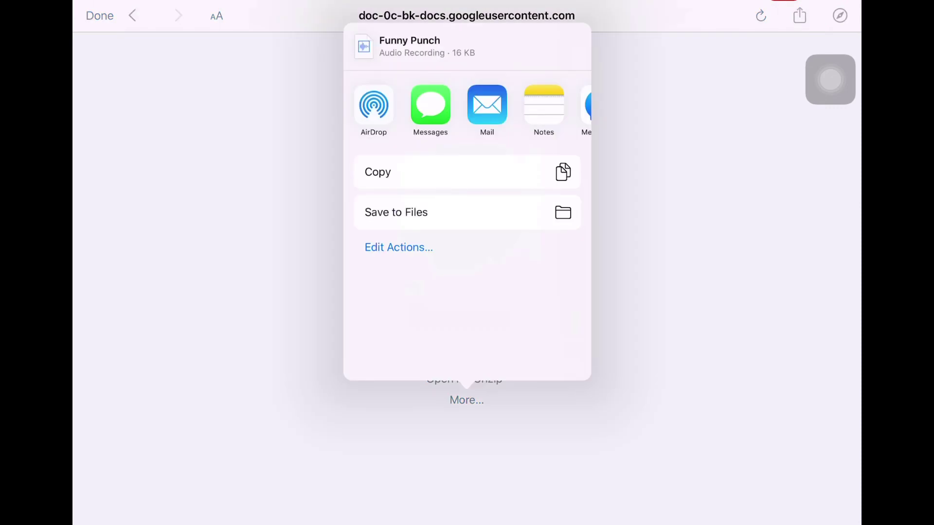
pyautogui.click(396, 211)
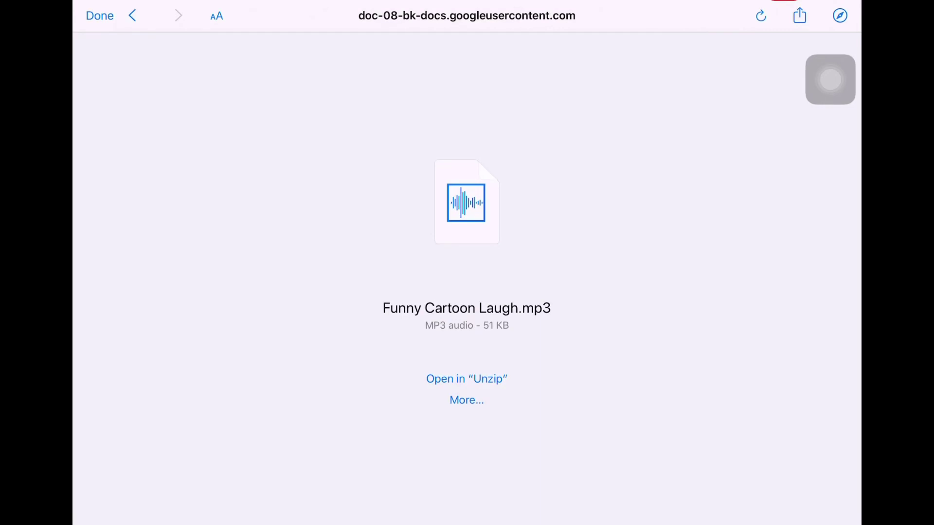
pyautogui.click(99, 16)
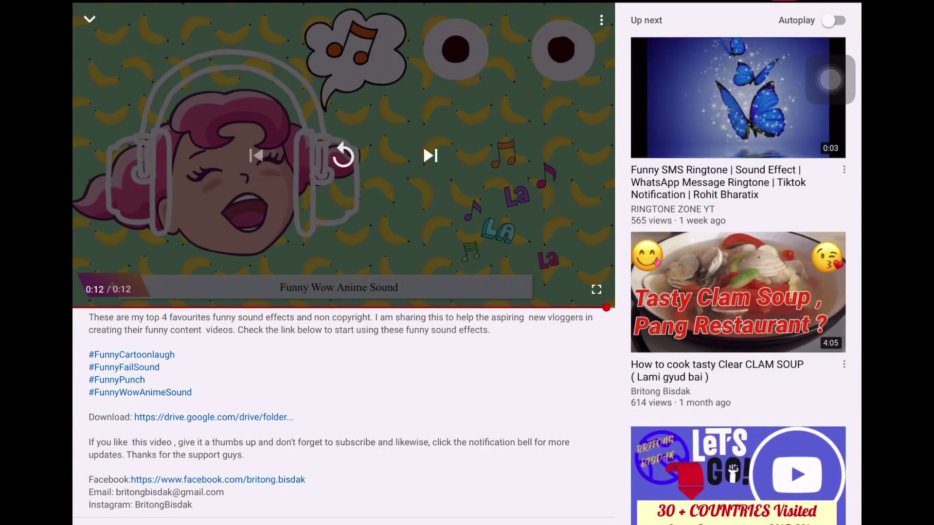
# Step: Open the Downloads folder in the Files app
pyautogui.press('super+h')
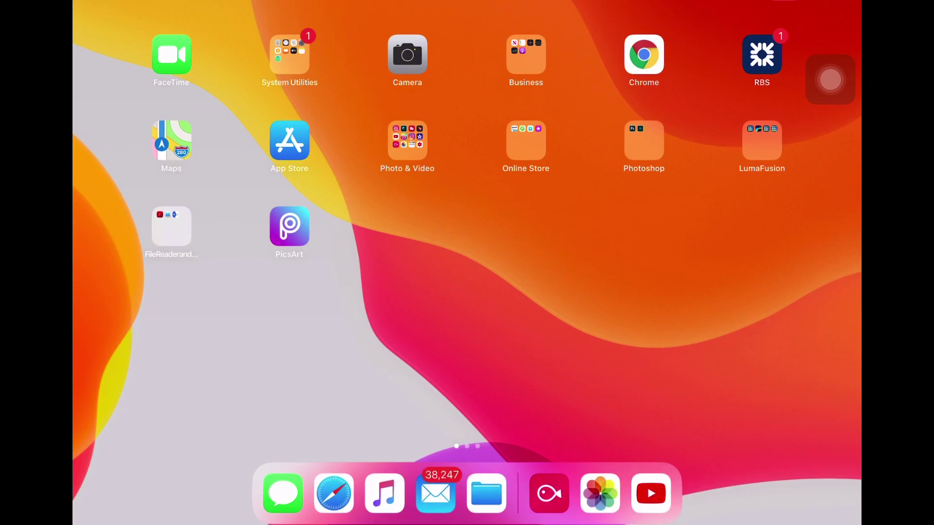
pyautogui.click(486, 494)
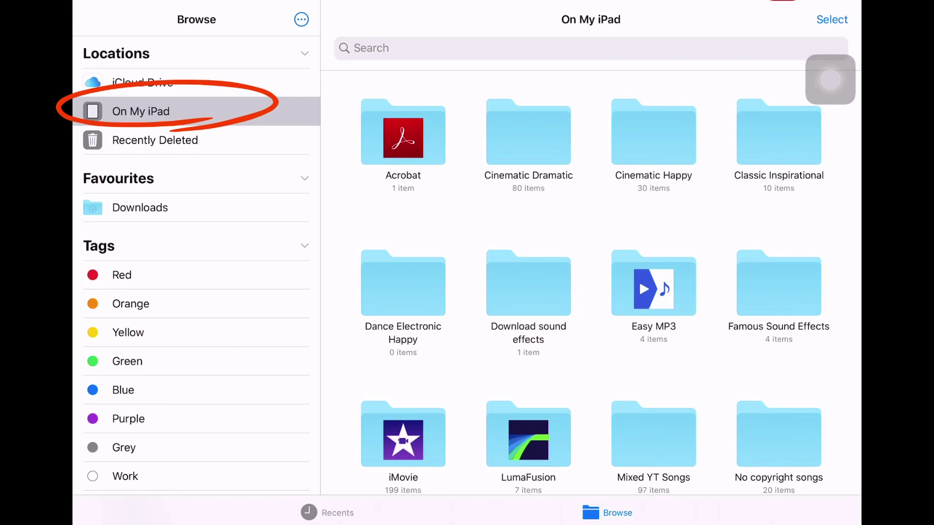
pyautogui.click(140, 207)
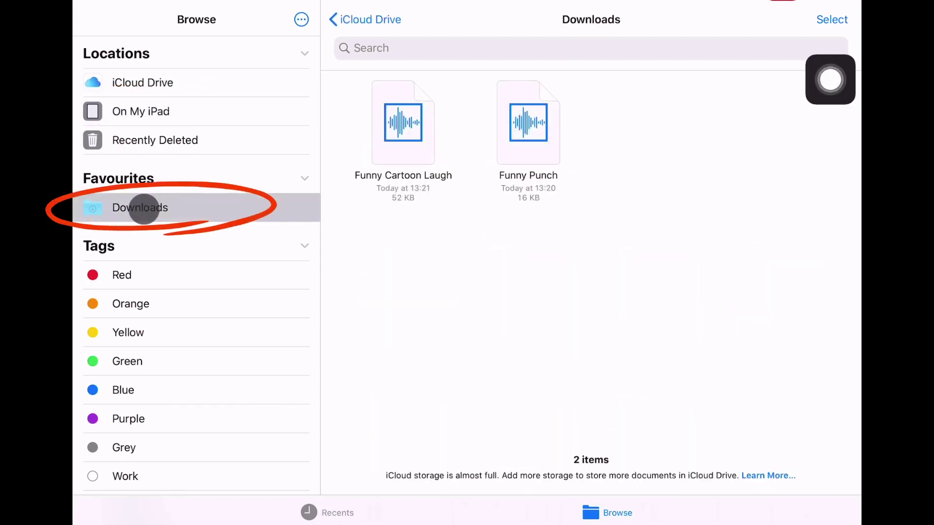
# Step: Preview Funny Cartoon Laugh and Funny Punch to check they play, then go home
pyautogui.click(402, 143)
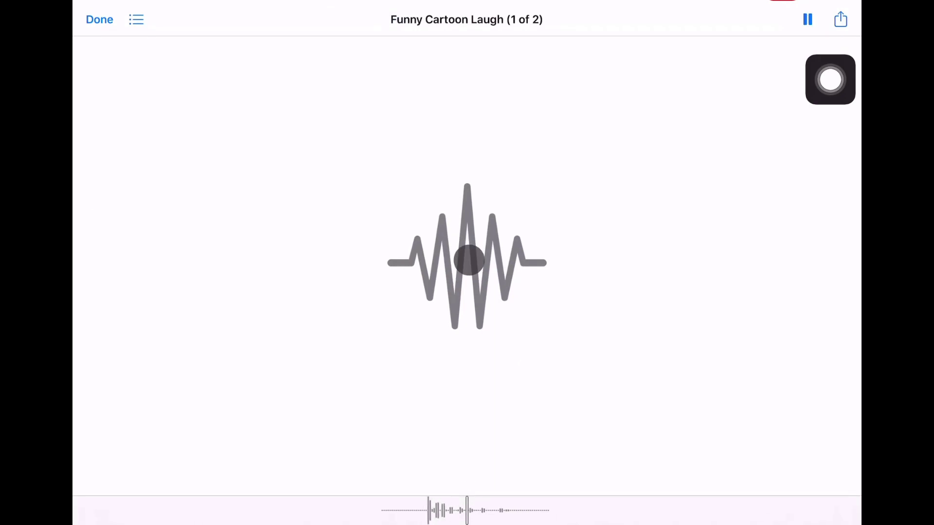
pyautogui.press('Escape')
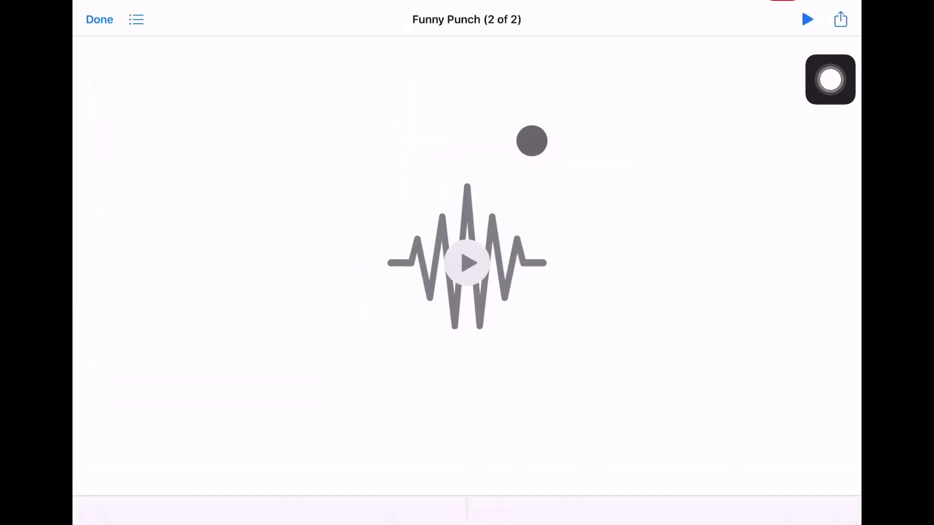
pyautogui.click(465, 262)
pyautogui.click(96, 21)
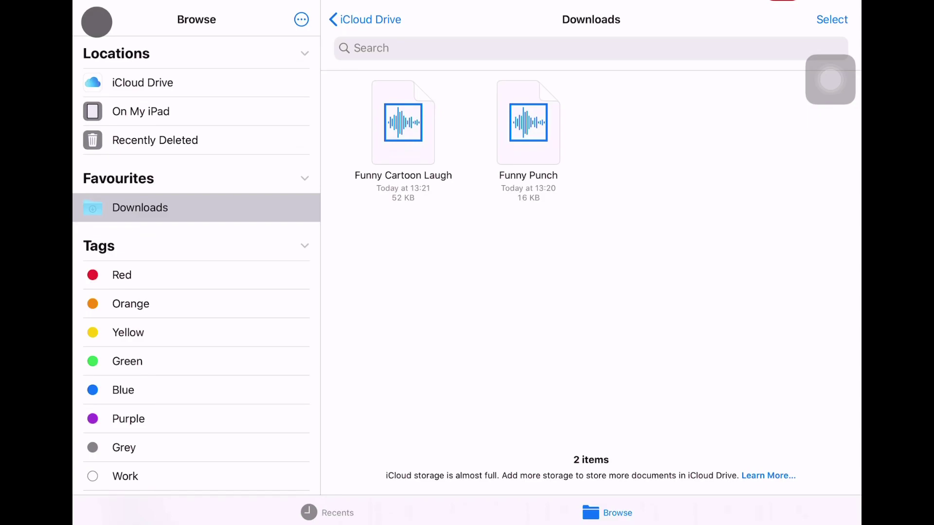
pyautogui.press('super')
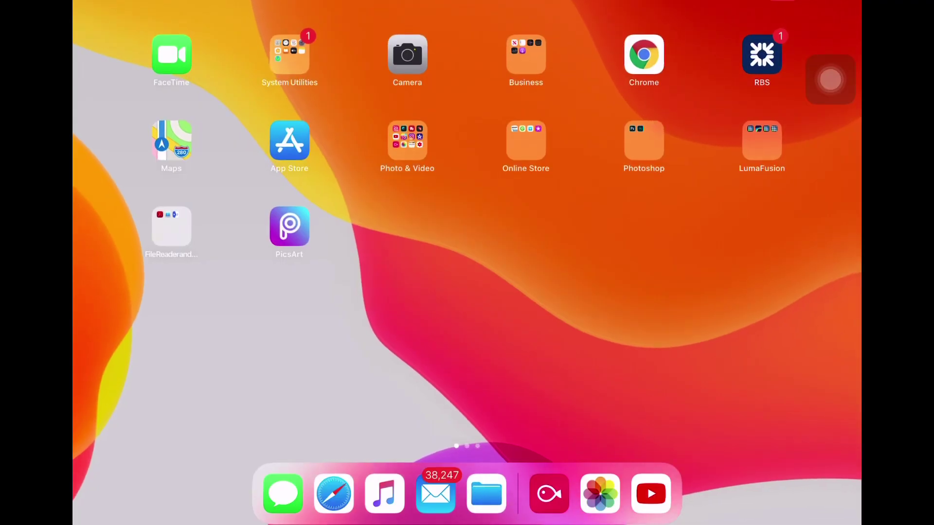
# Step: Start a new 16:9 VLLO video project from the 01:02 squirrel clip
pyautogui.click(407, 140)
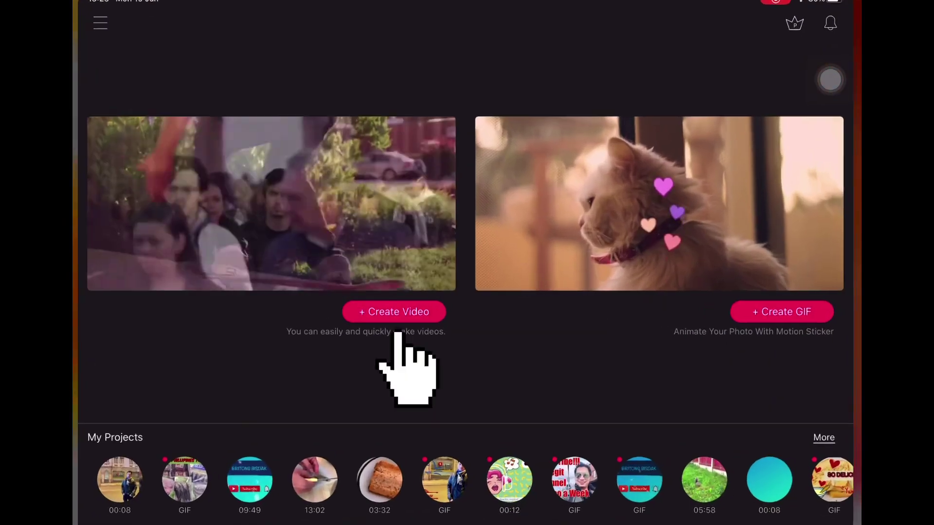
pyautogui.click(396, 317)
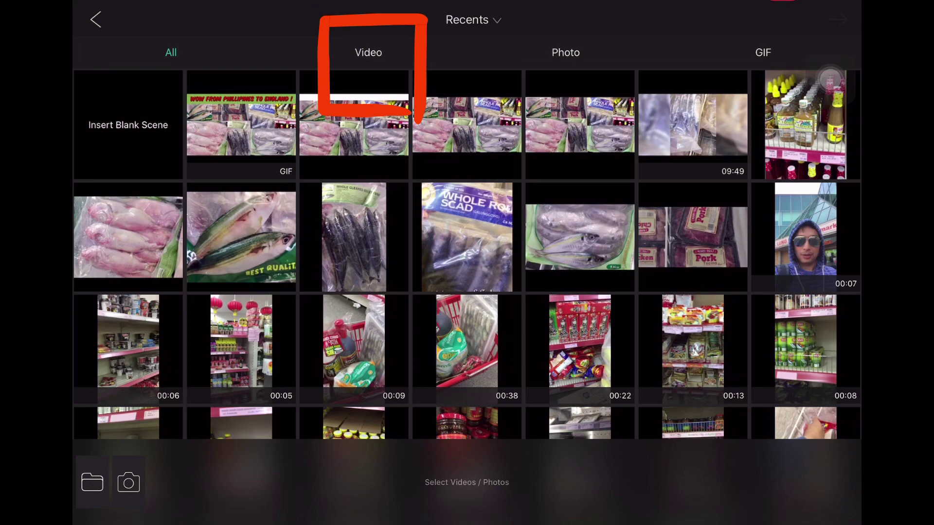
pyautogui.click(369, 53)
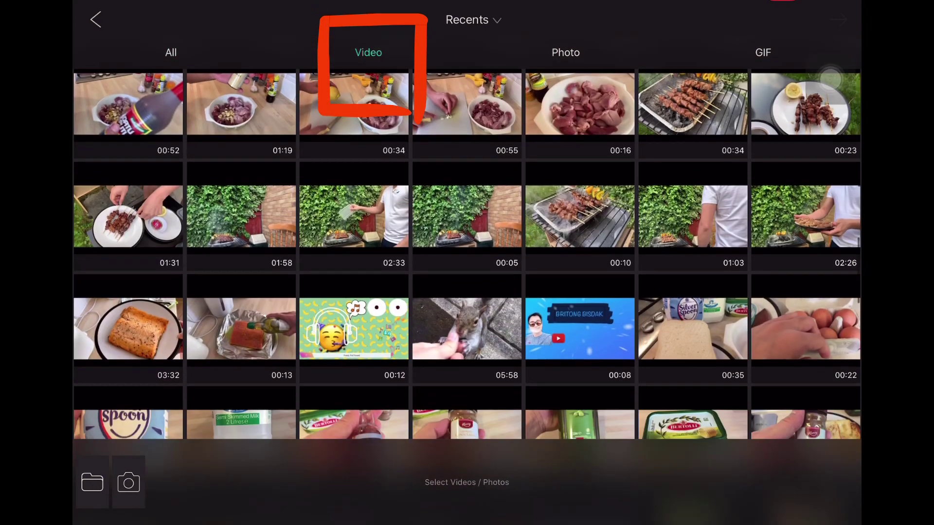
pyautogui.scroll(-5, 467, 292)
pyautogui.scroll(-5, 467, 292)
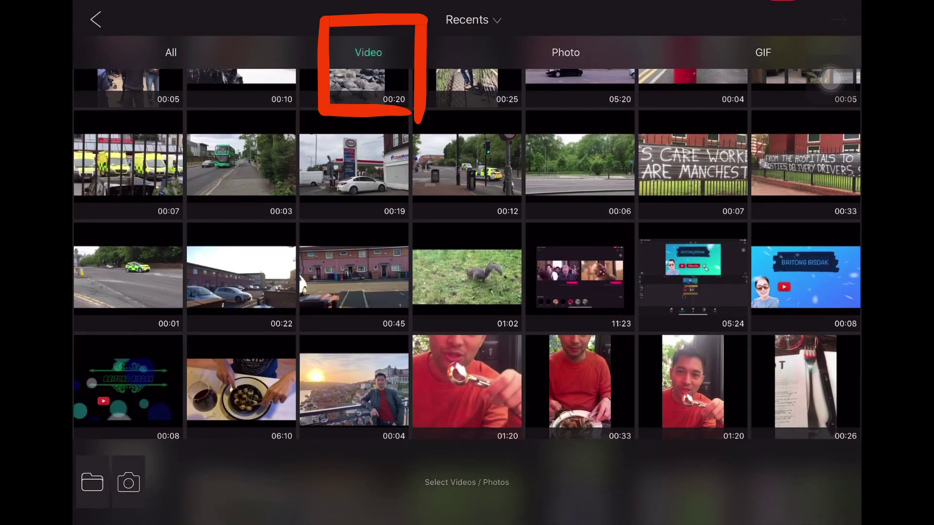
pyautogui.click(468, 277)
pyautogui.click(838, 20)
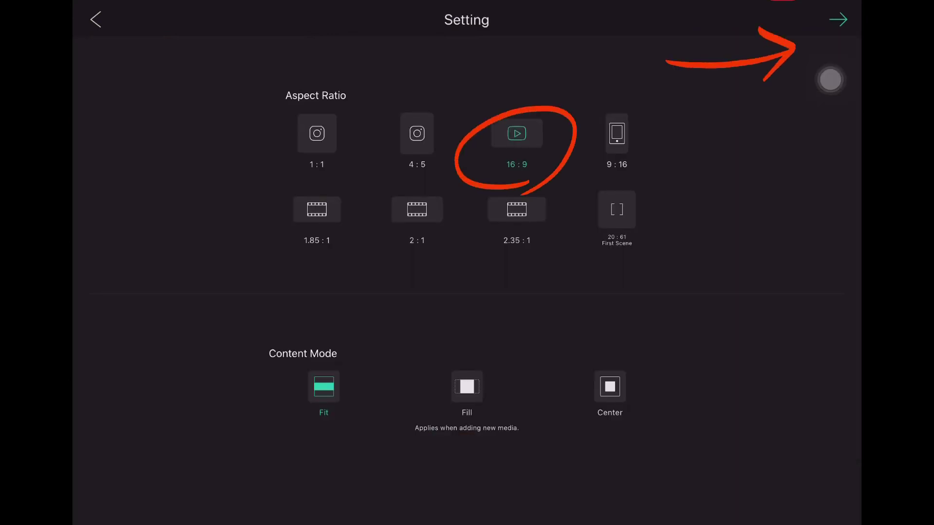
pyautogui.click(838, 20)
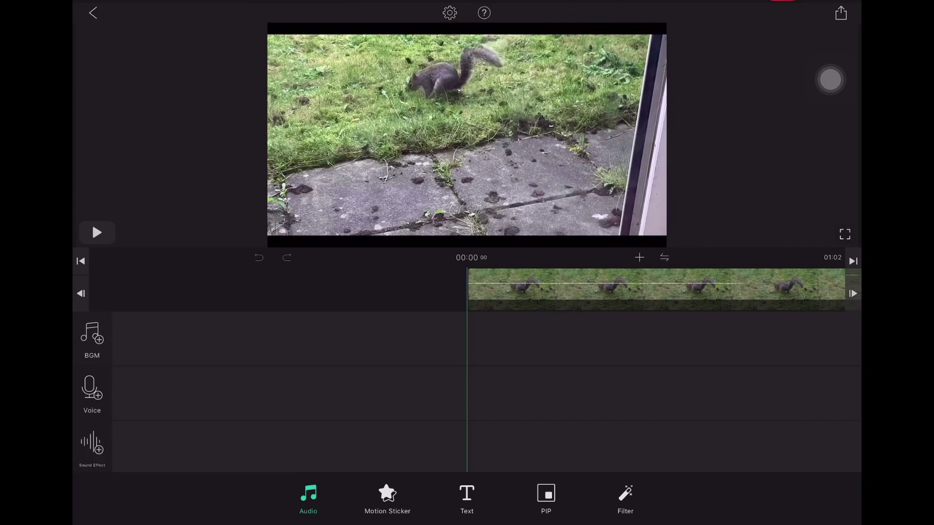
# Step: Scrub briefly through the squirrel clip and open the Sound Effect library
pyautogui.moveTo(656, 289)
pyautogui.mouseDown()
pyautogui.moveTo(640, 290)
pyautogui.moveTo(656, 289)
pyautogui.mouseUp()
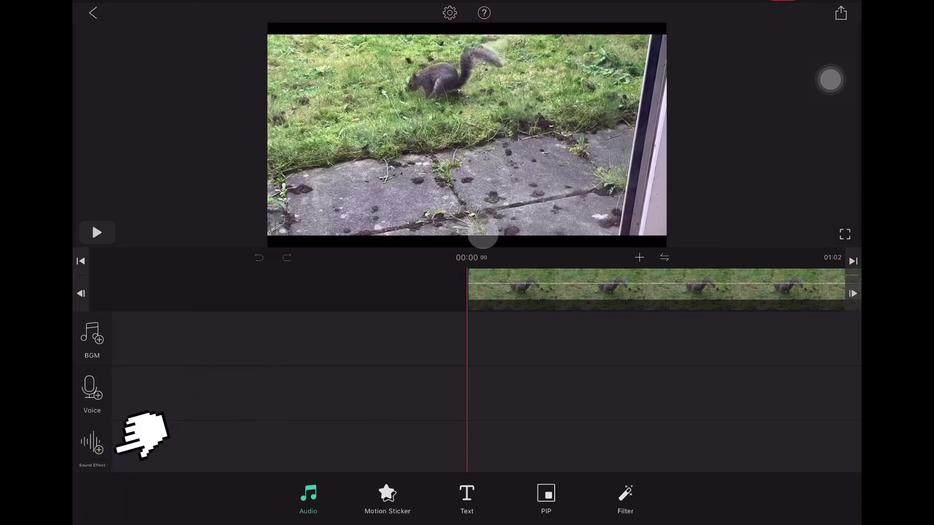
pyautogui.click(92, 445)
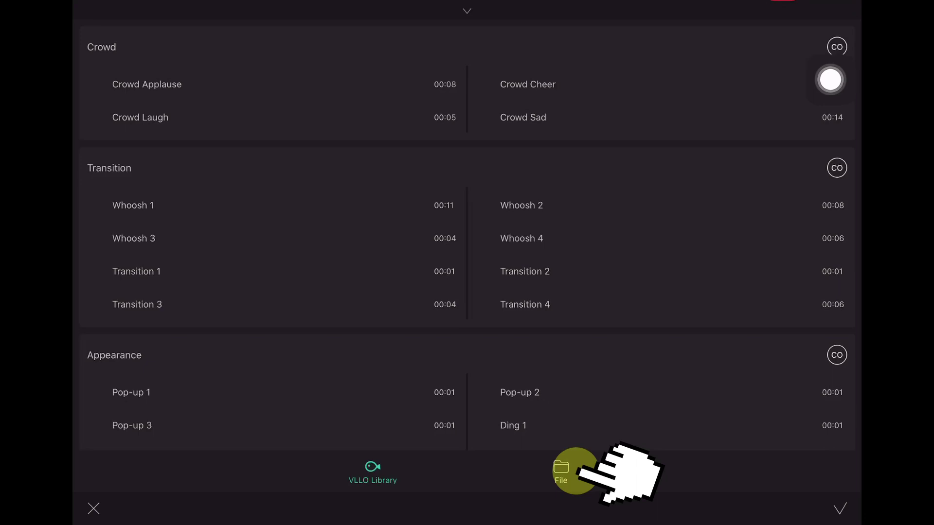
# Step: Import Funny Cartoon Laugh from iCloud Drive Downloads into VLLO's sound effect files
pyautogui.click(561, 473)
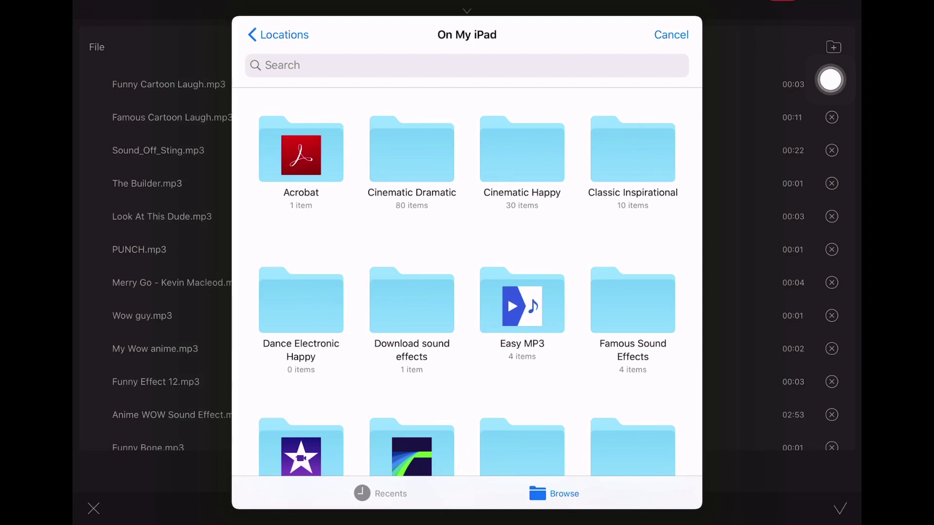
pyautogui.click(280, 34)
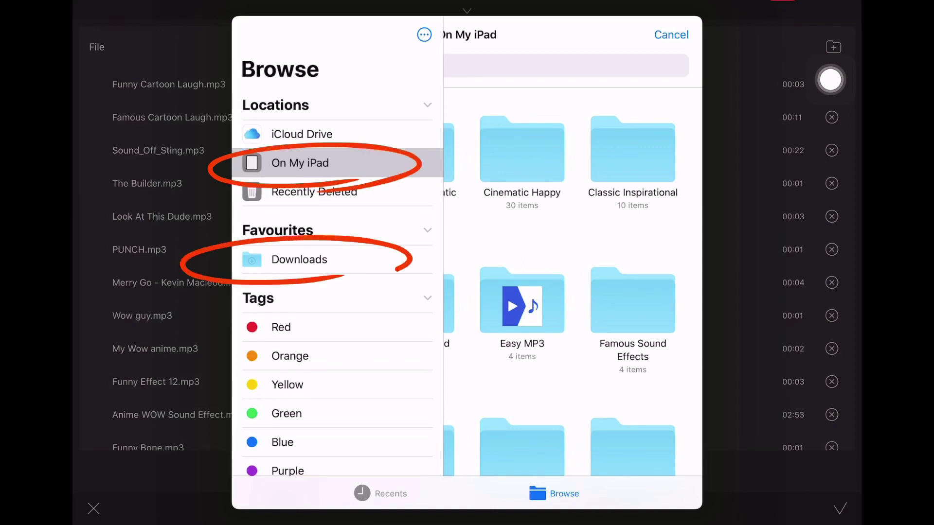
pyautogui.click(299, 258)
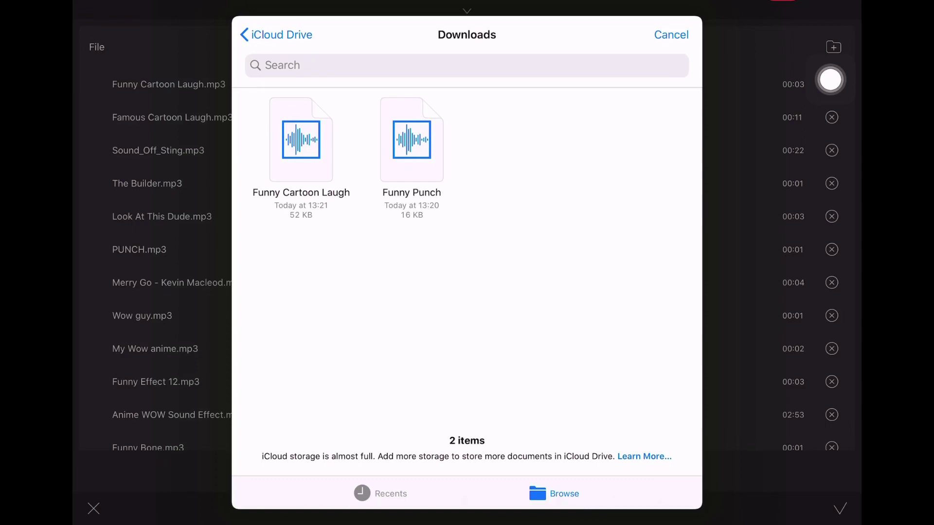
pyautogui.click(830, 79)
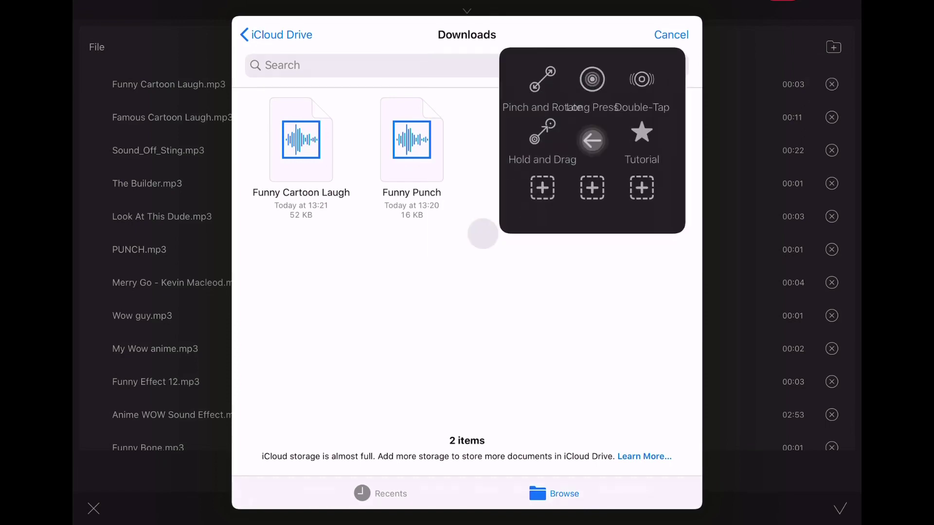
pyautogui.click(482, 234)
pyautogui.click(308, 156)
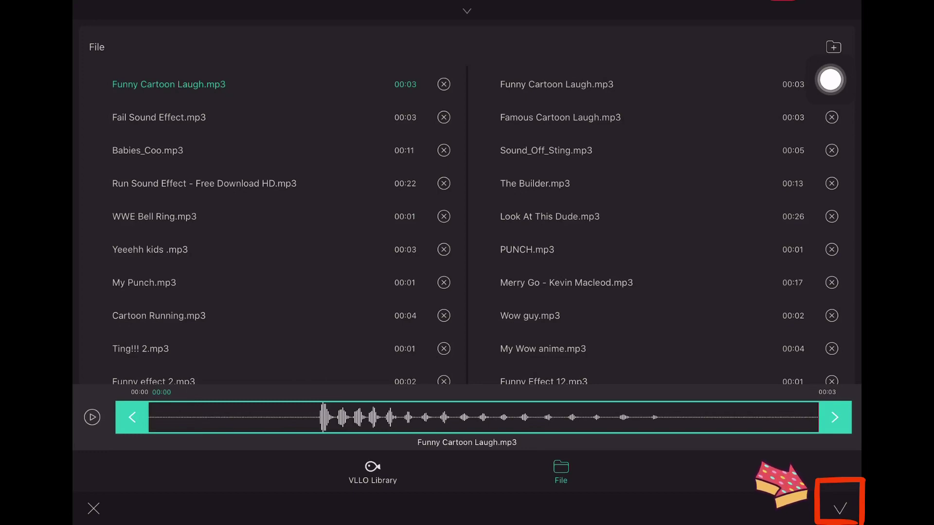
# Step: Add Funny Cartoon Laugh at the video's start, play to about three seconds, and reopen sound files
pyautogui.click(839, 508)
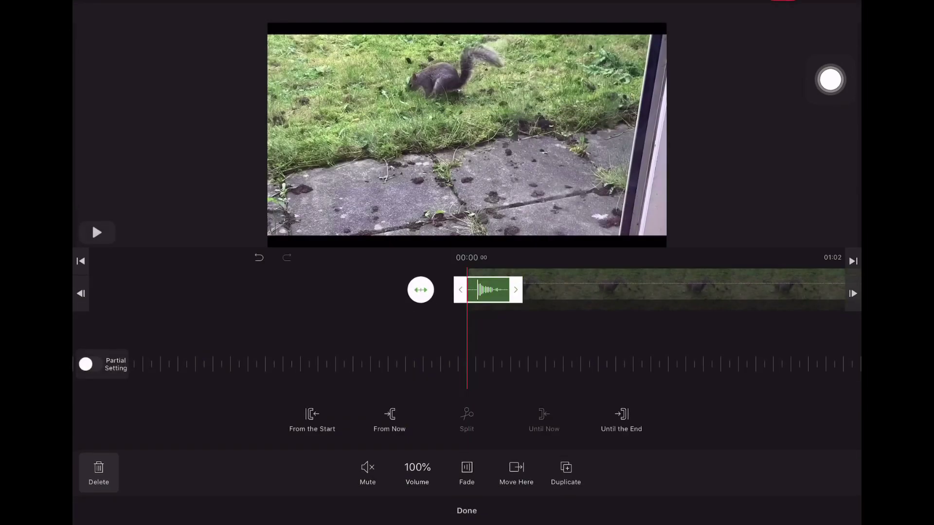
pyautogui.click(467, 511)
pyautogui.click(97, 232)
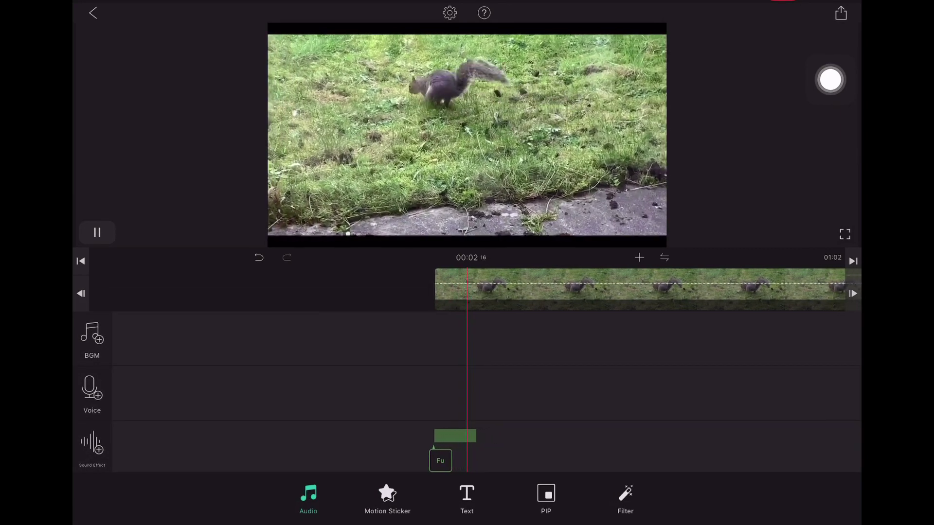
pyautogui.click(97, 232)
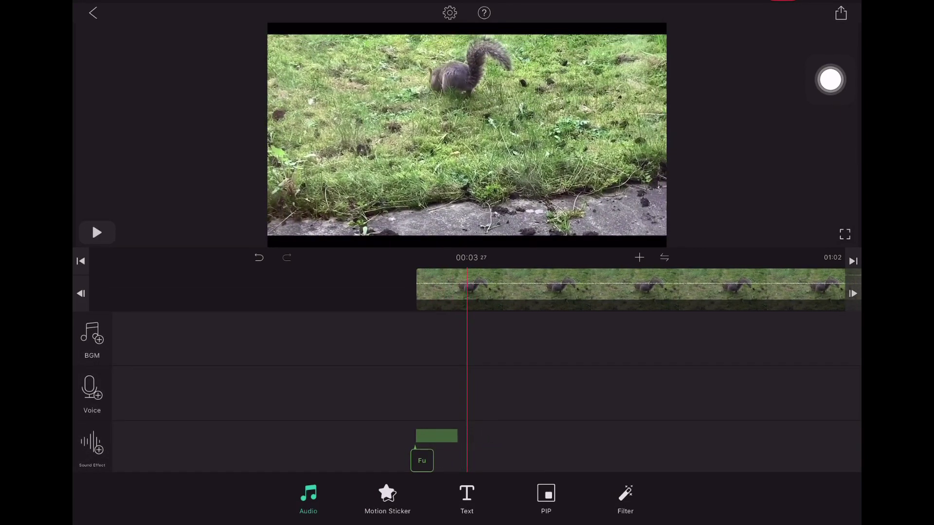
pyautogui.click(93, 444)
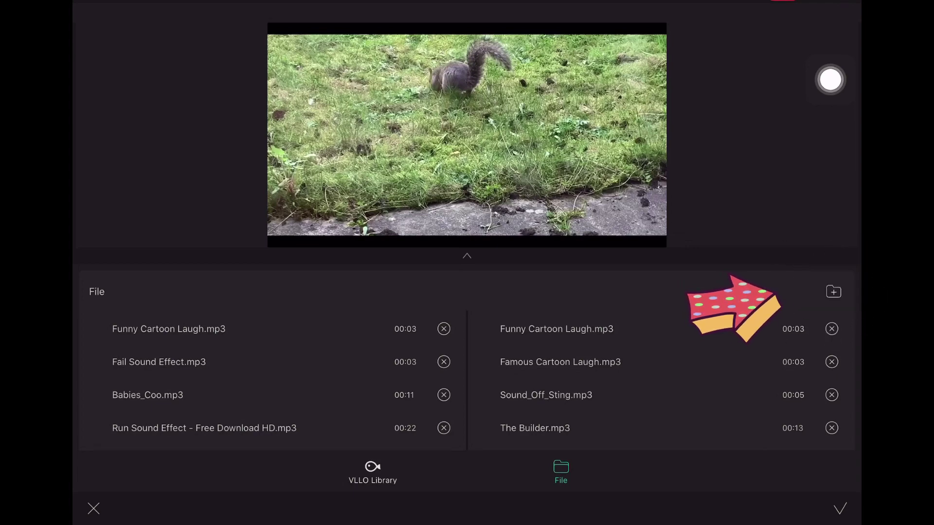
# Step: Import Funny Punch from Downloads, place it at the three-second playhead, and play the video
pyautogui.click(833, 292)
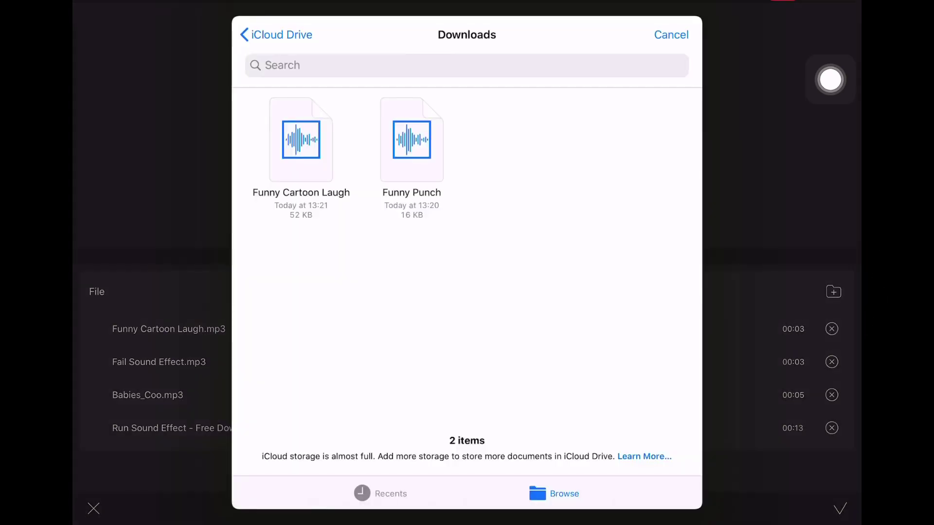
pyautogui.click(411, 138)
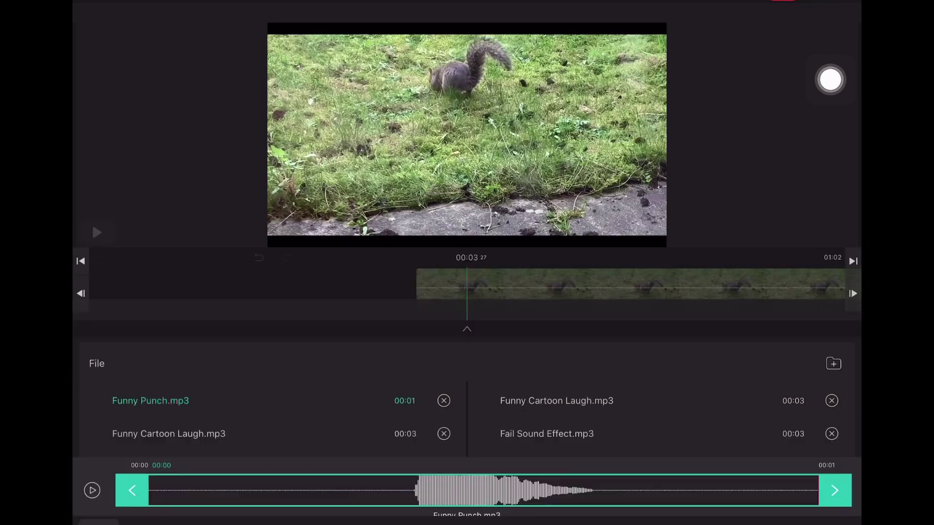
pyautogui.click(467, 490)
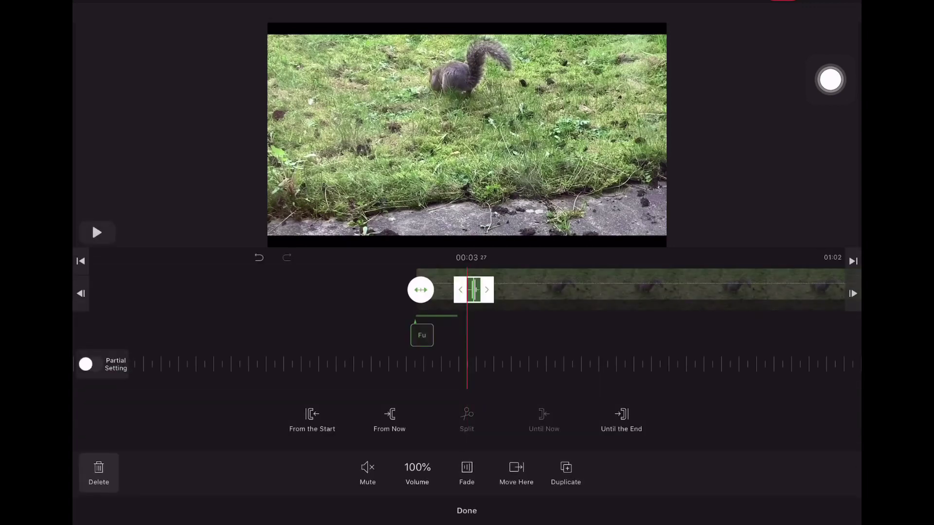
pyautogui.click(467, 510)
pyautogui.click(115, 234)
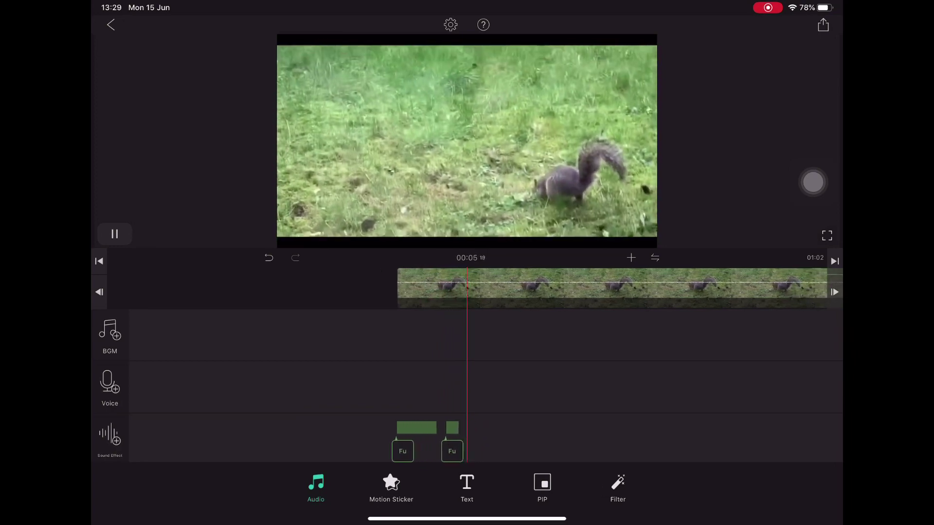
pyautogui.click(115, 233)
pyautogui.click(98, 260)
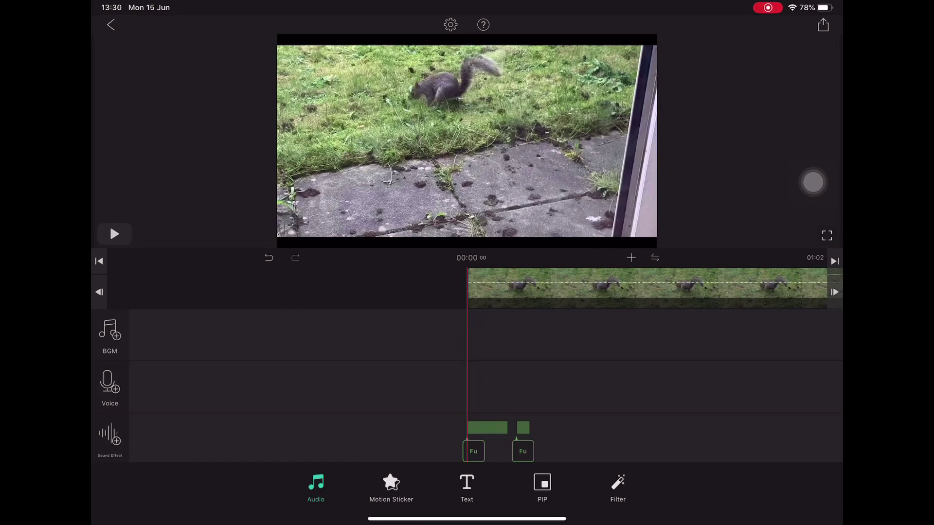
pyautogui.moveTo(540, 288); pyautogui.dragTo(470, 288)
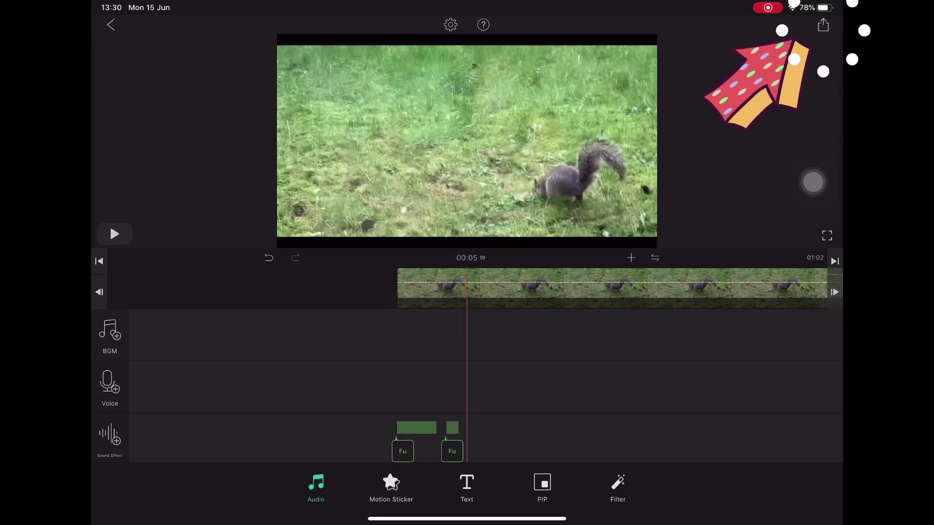
# Step: Export the squirrel video to the Camera Roll, then leave VLLO for the home screen
pyautogui.click(823, 25)
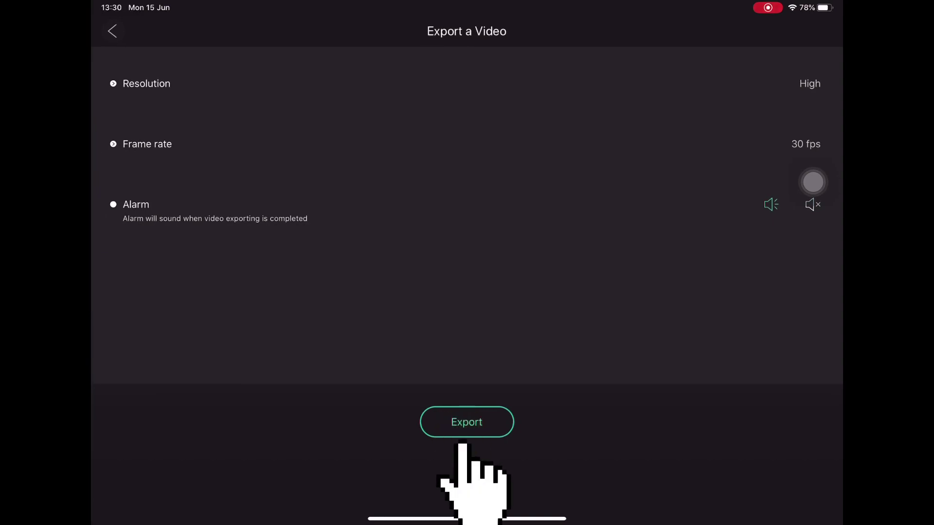
pyautogui.click(466, 421)
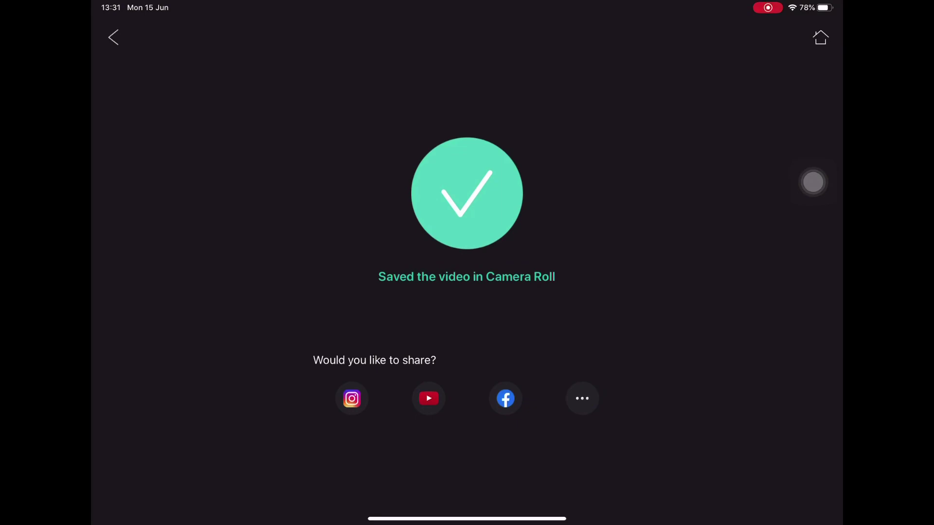
pyautogui.moveTo(468, 518); pyautogui.dragTo(467, 291)
# Step: Open Photos on the Albums tab to see the exported squirrel clip in Recents
pyautogui.click(431, 290)
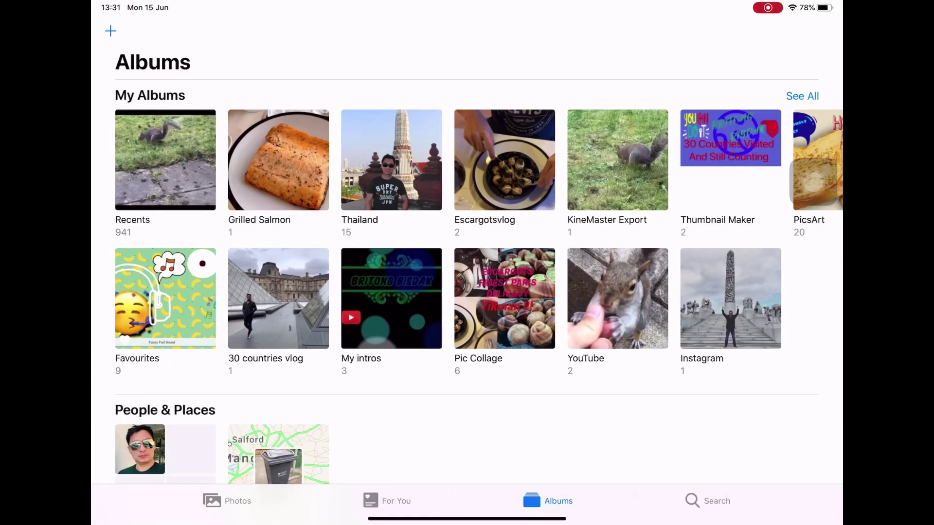